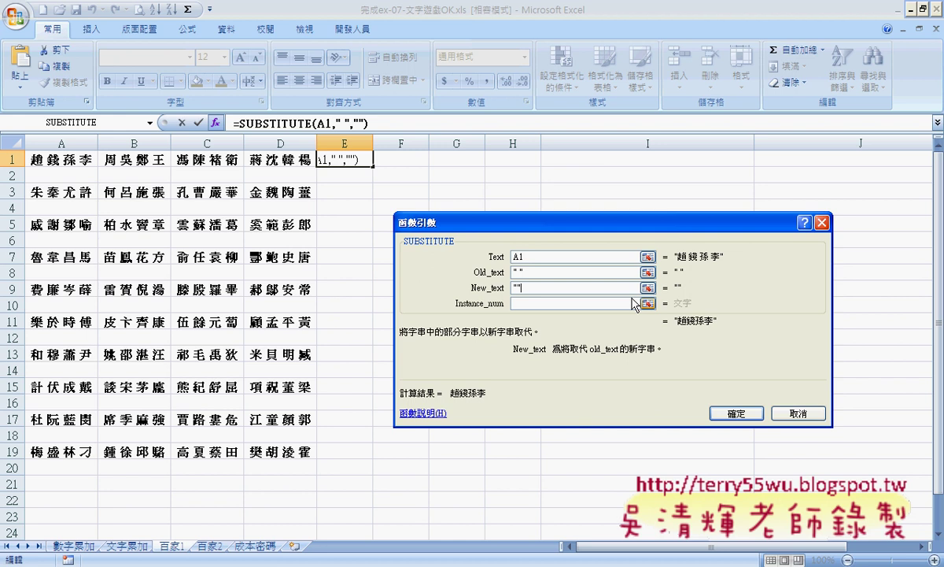
Step: Commit =SUBSTITUTE(A1," ","") in E1 so it shows 趙錢孫李 without spaces
left_click(518, 304)
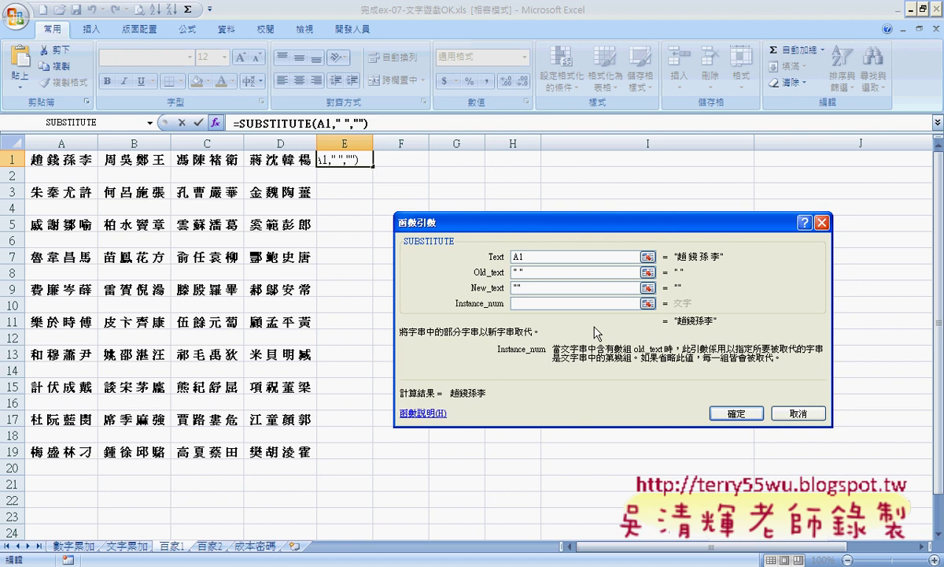
left_click(531, 284)
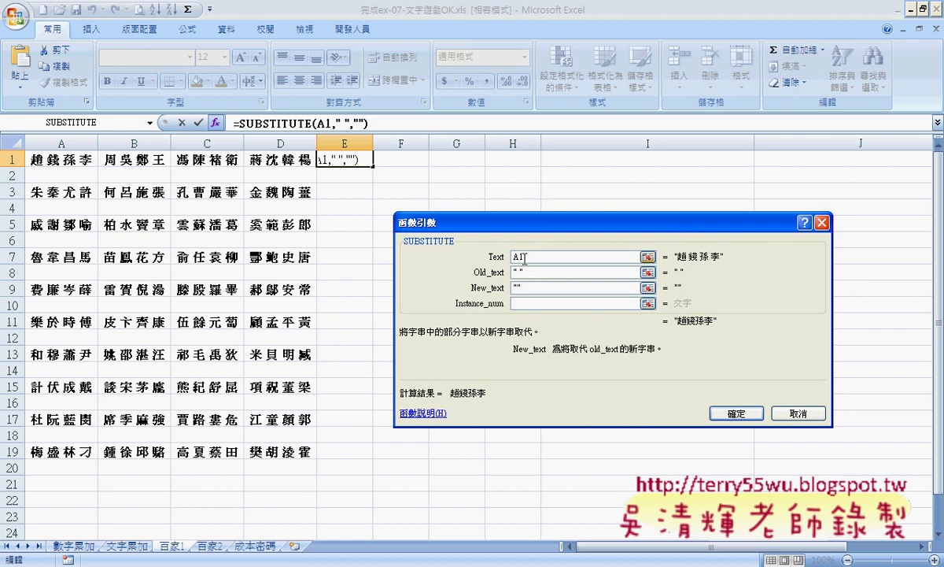
left_click(739, 414)
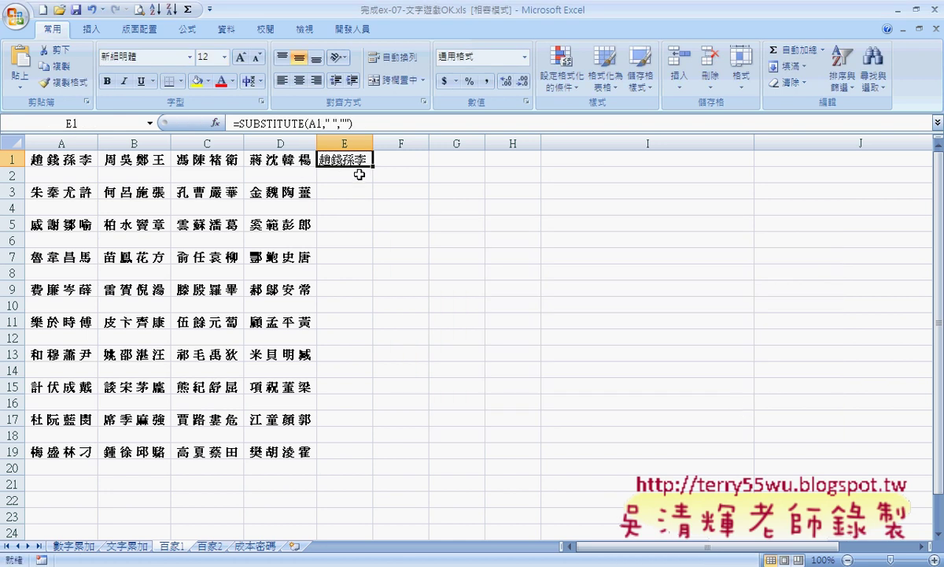
Step: Copy the E1 SUBSTITUTE formula across to H1 and down through row 19
left_click_drag(373, 166, 539, 167)
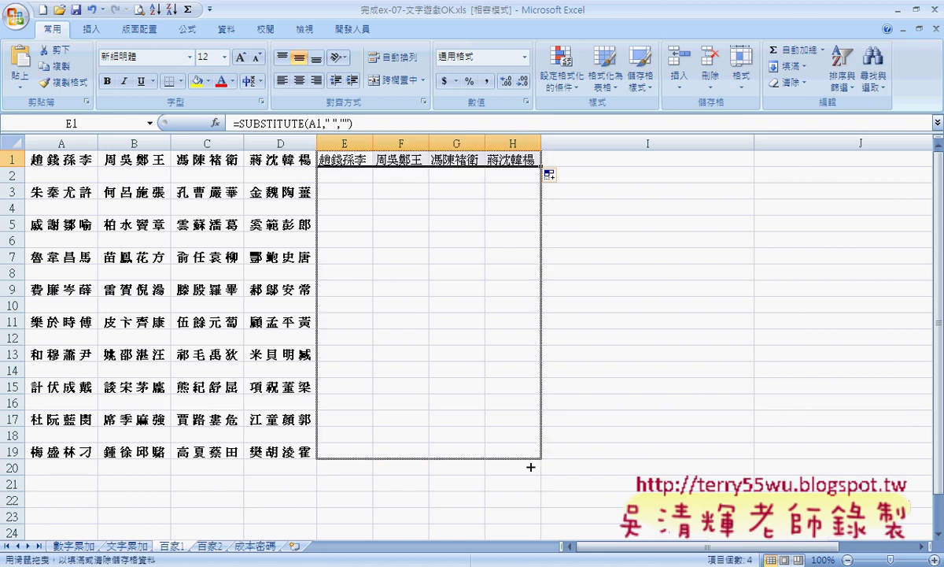
left_click_drag(541, 166, 539, 456)
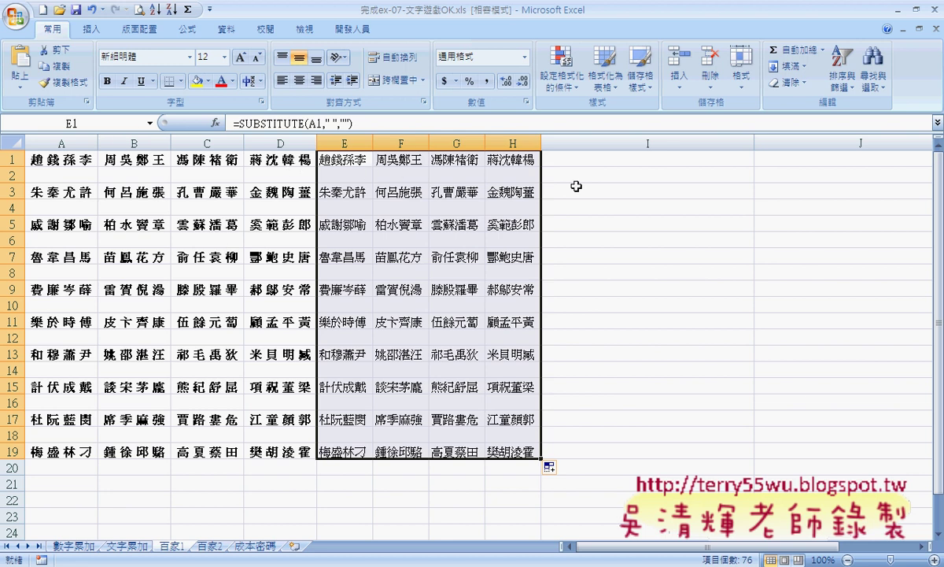
left_click(608, 160)
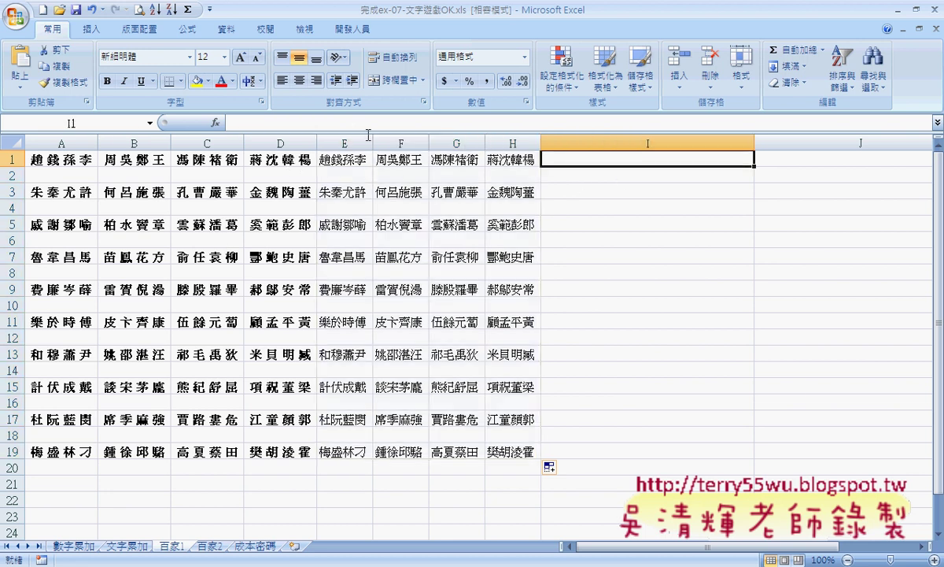
Step: Enter =E1&F1&G1&H1 in I1 to join row 1's four space-free name groups
left_click(315, 121)
type("=")
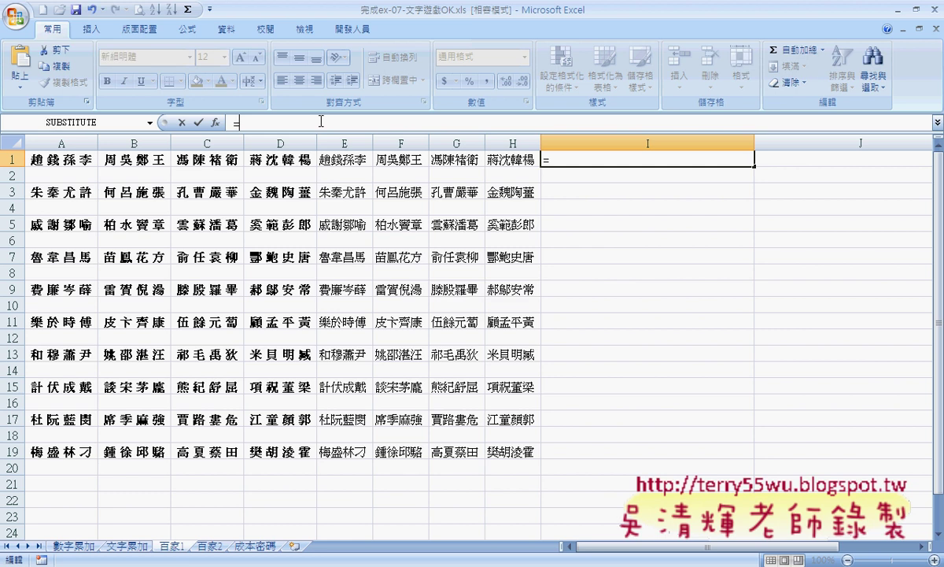
left_click(359, 164)
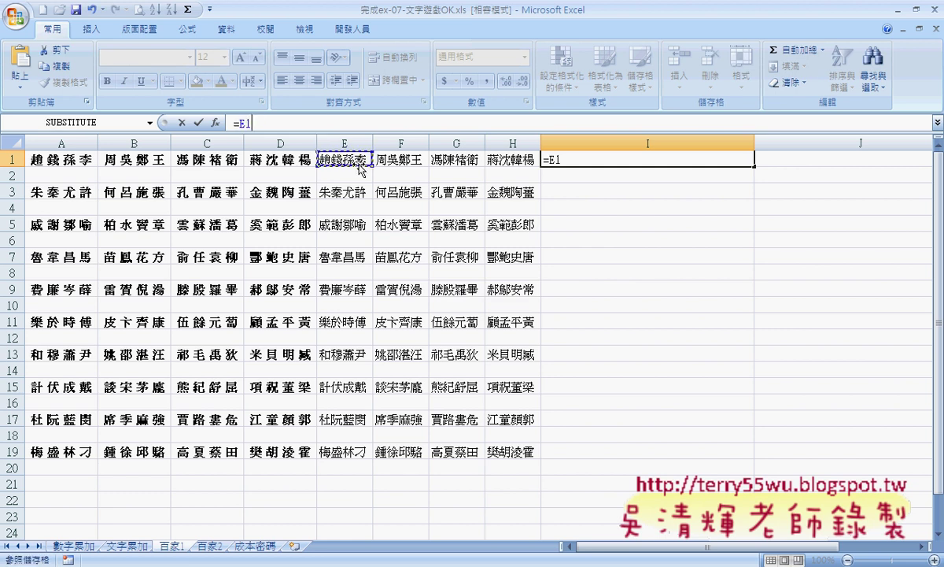
type("&")
left_click(401, 158)
type("&")
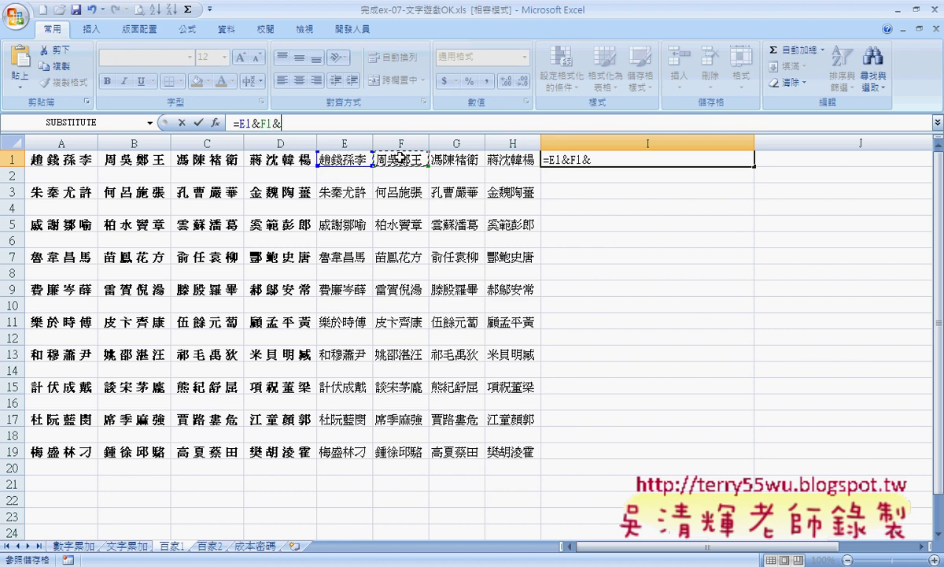
left_click(434, 160)
type("&")
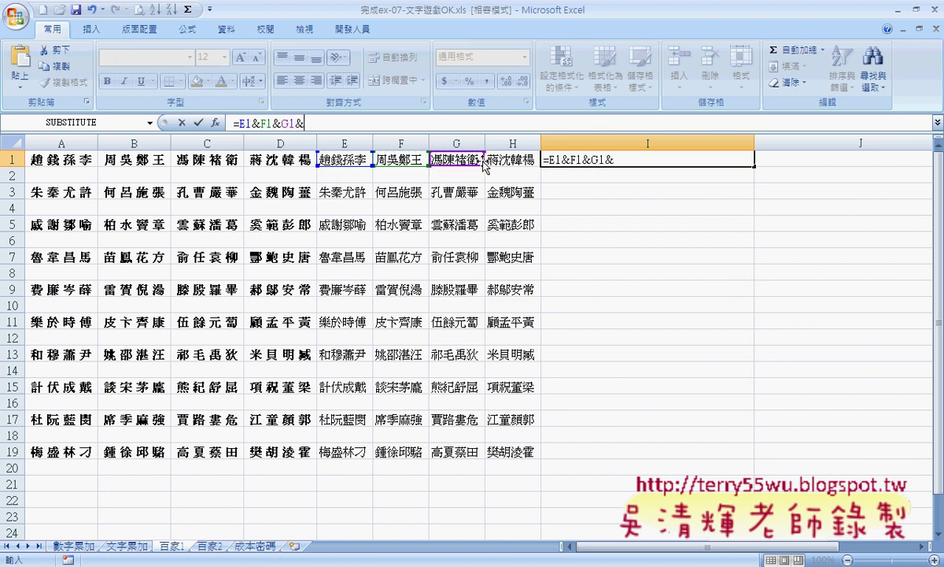
left_click(496, 160)
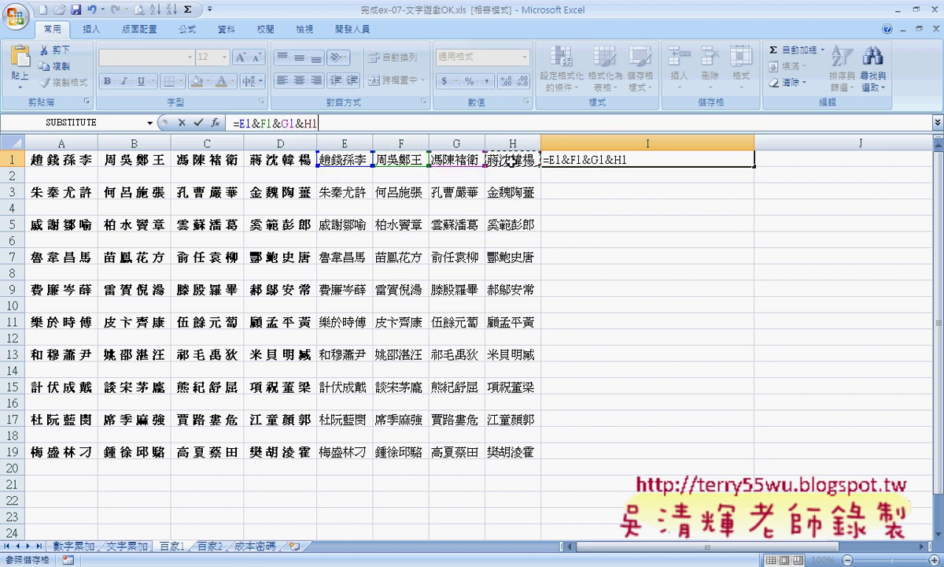
left_click(198, 123)
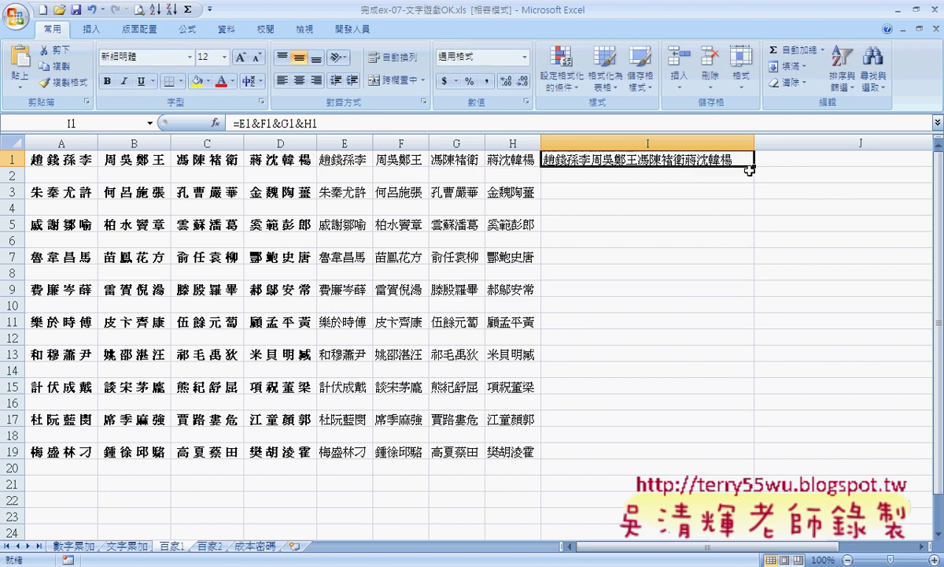
Step: Copy the I1 joining formula down through I19
left_click_drag(750, 169, 748, 387)
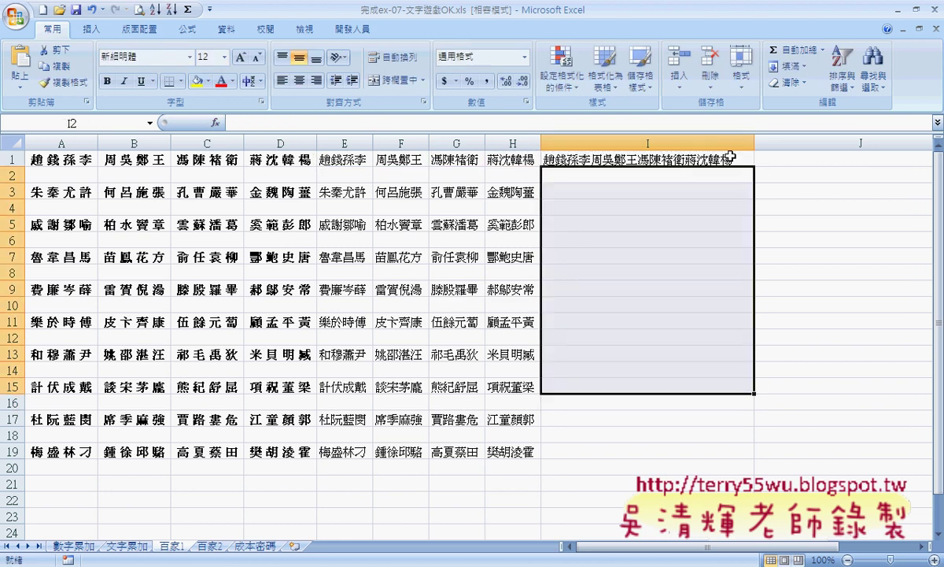
left_click(730, 157)
left_click_drag(754, 166, 754, 457)
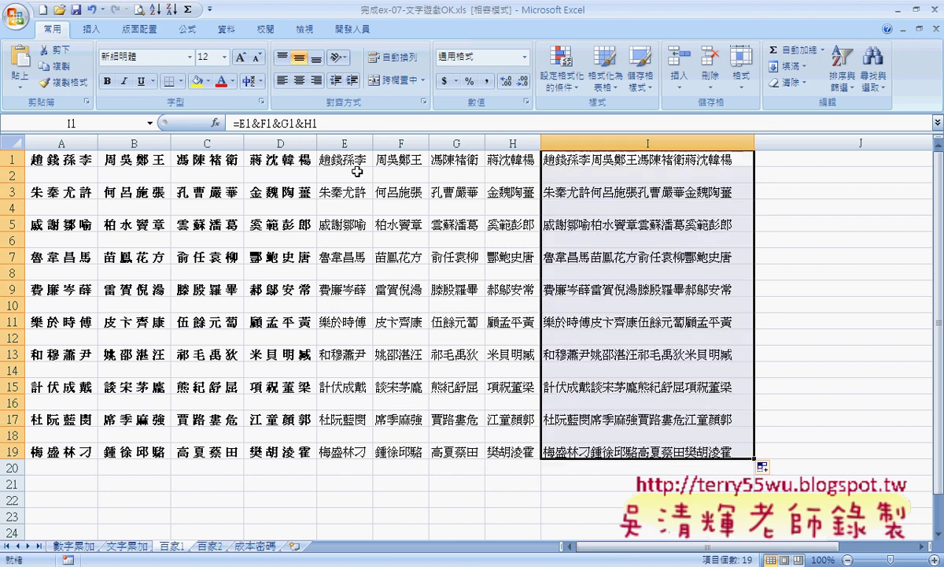
left_click_drag(720, 546, 797, 557)
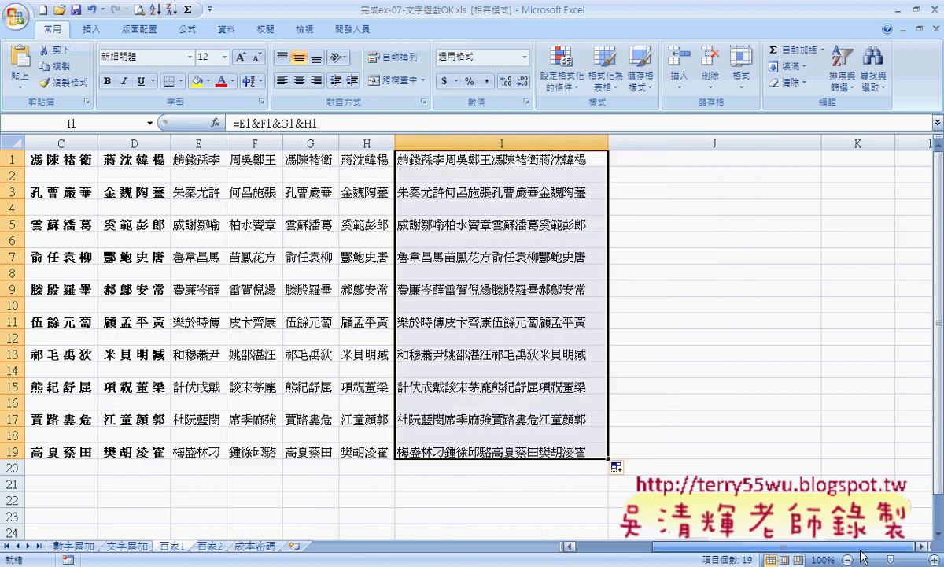
left_click(717, 159)
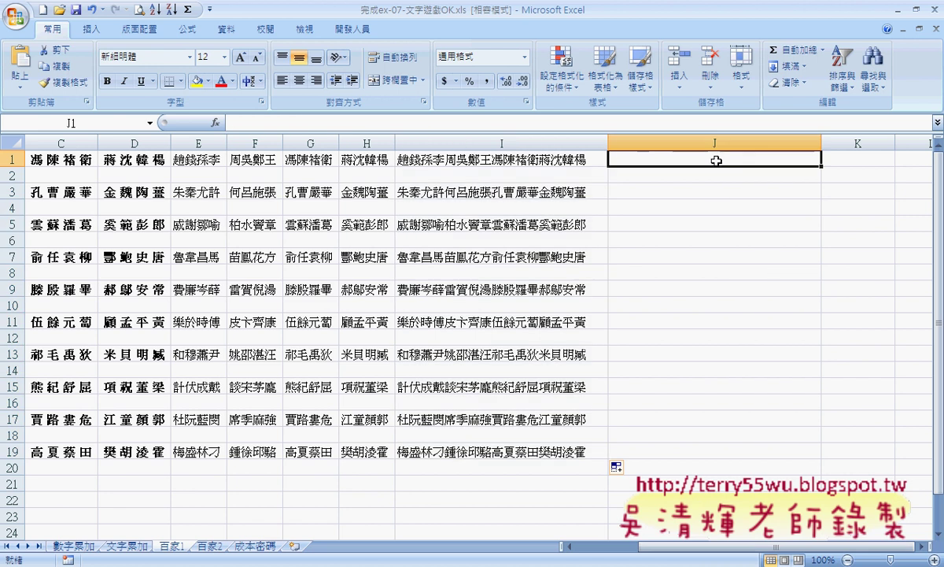
Step: Set J1 to =I1 to start the running name string
left_click(558, 123)
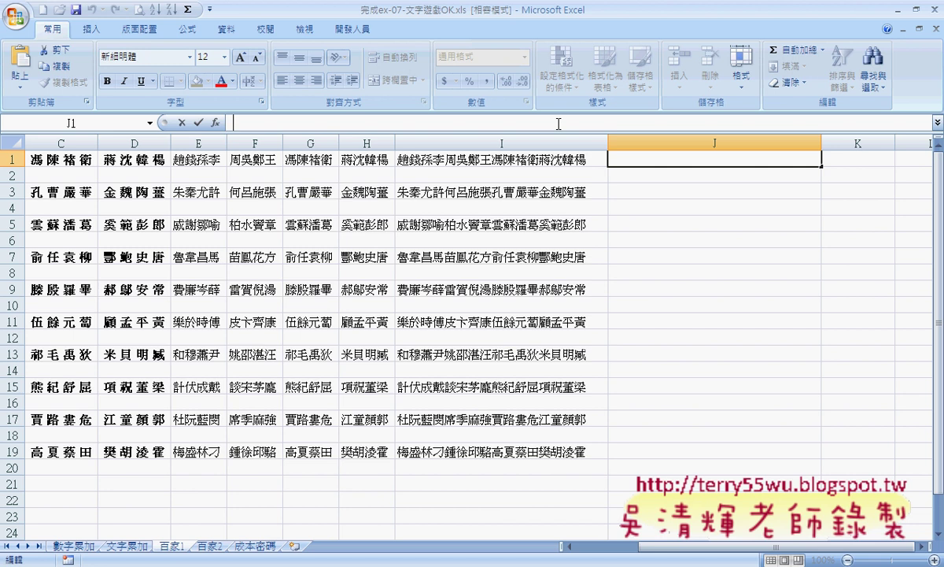
type("=")
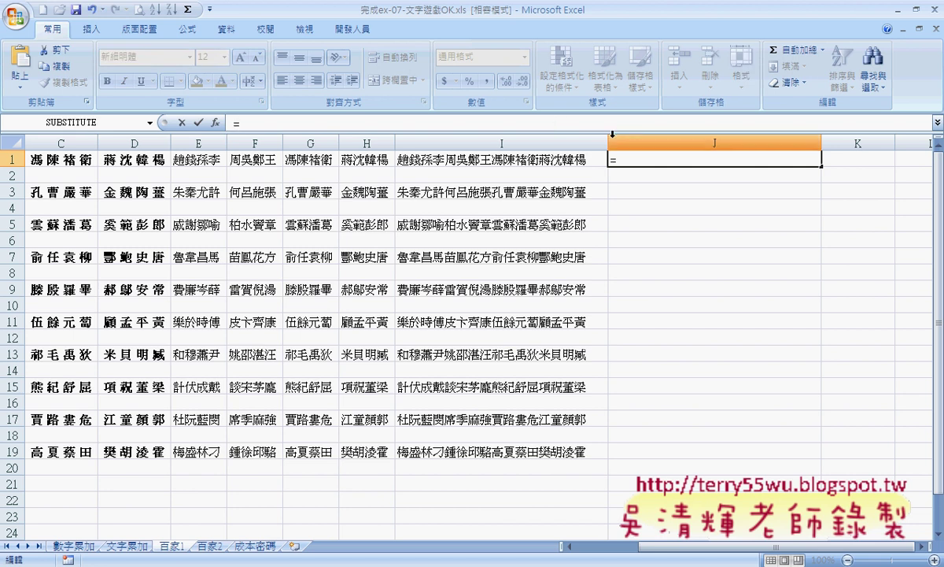
left_click(579, 160)
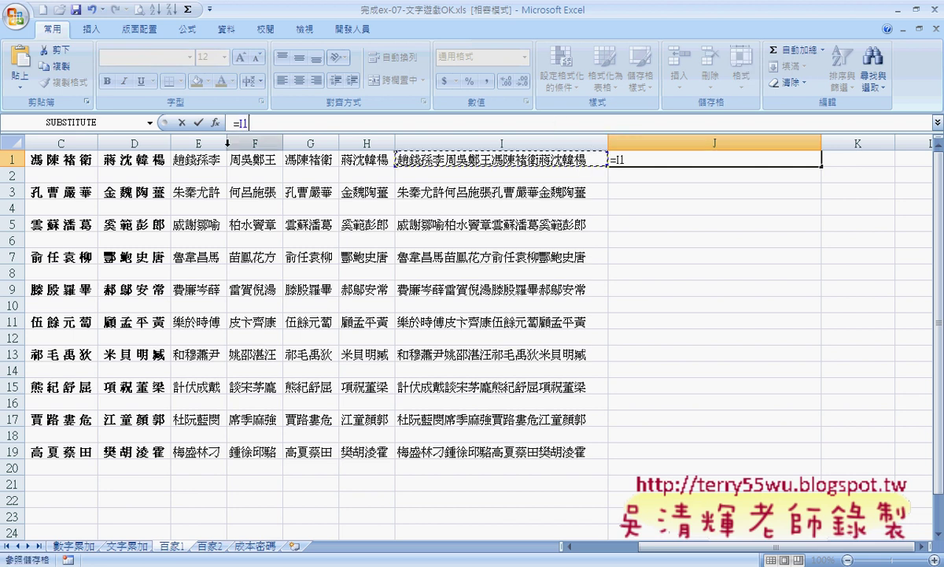
left_click(197, 123)
Step: Enter =J1&I3 in J3 and fill it down to J19 to accumulate all names
left_click(718, 186)
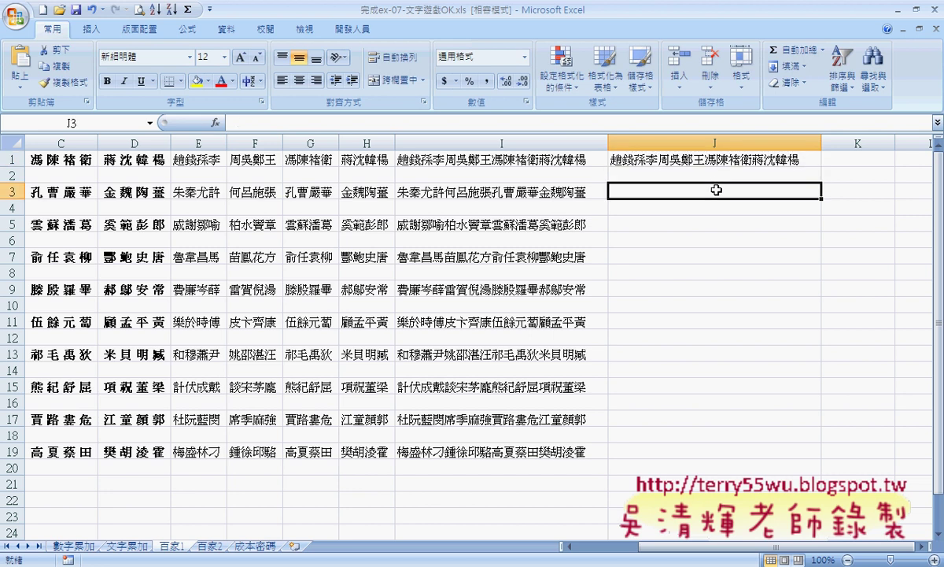
left_click(420, 123)
type("&")
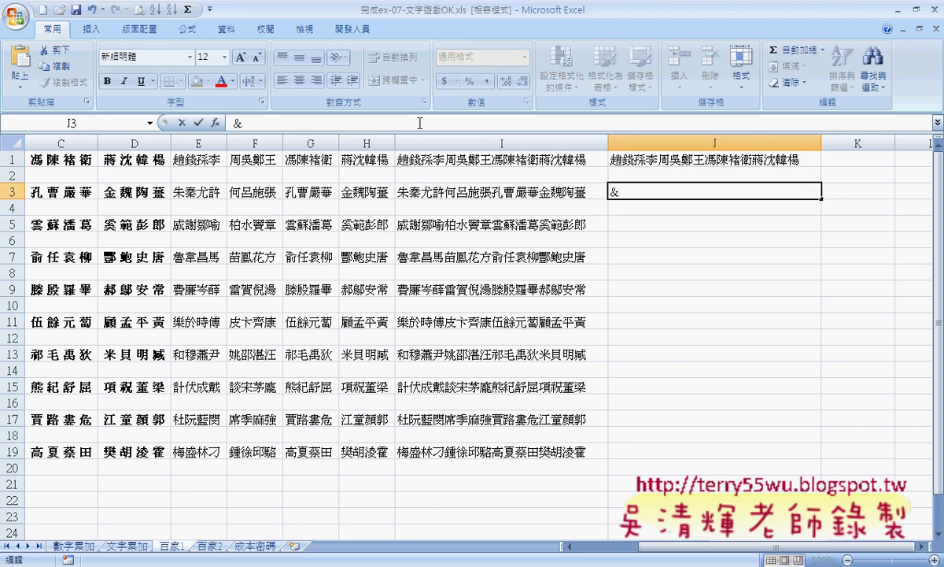
key("BackSpace")
type("=")
left_click(639, 165)
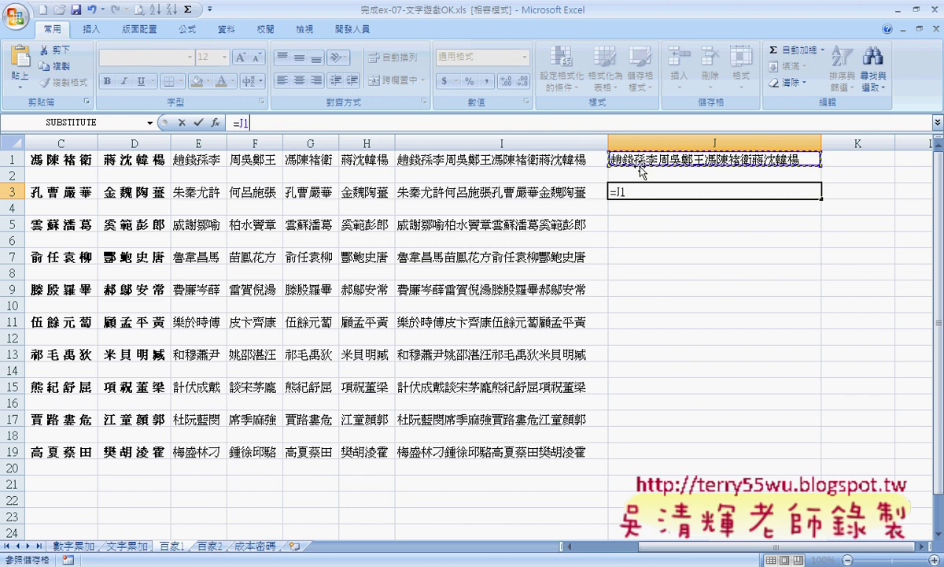
type("&")
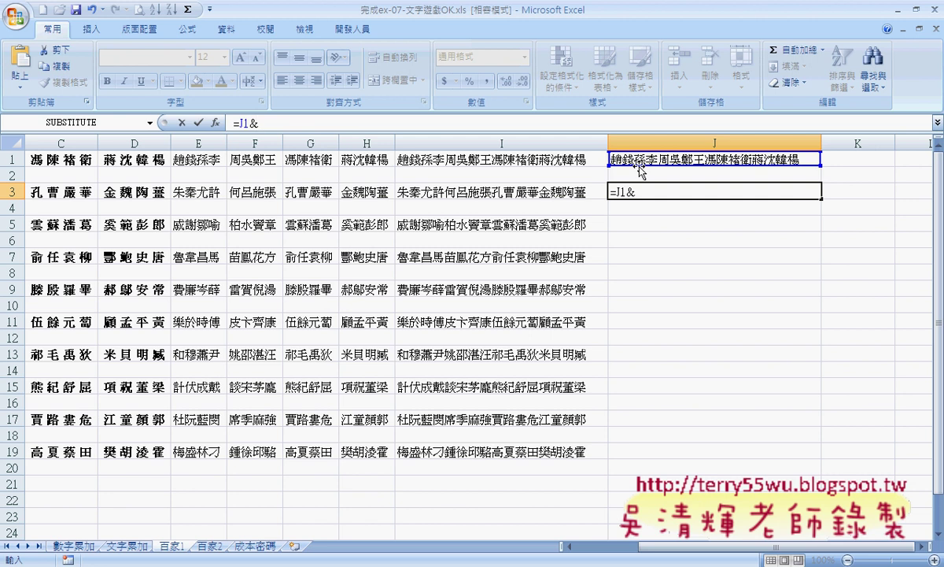
left_click(531, 189)
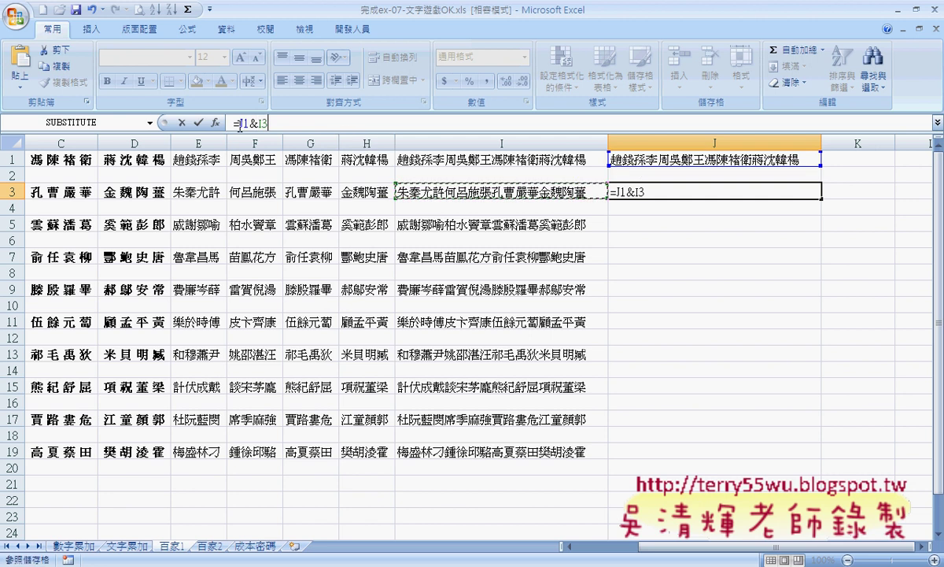
left_click(199, 123)
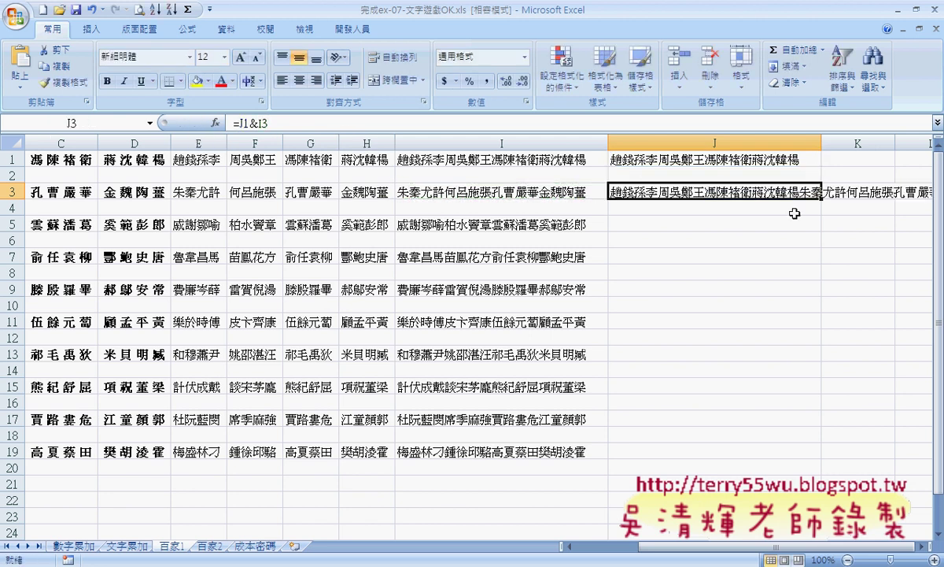
left_click_drag(822, 201, 808, 457)
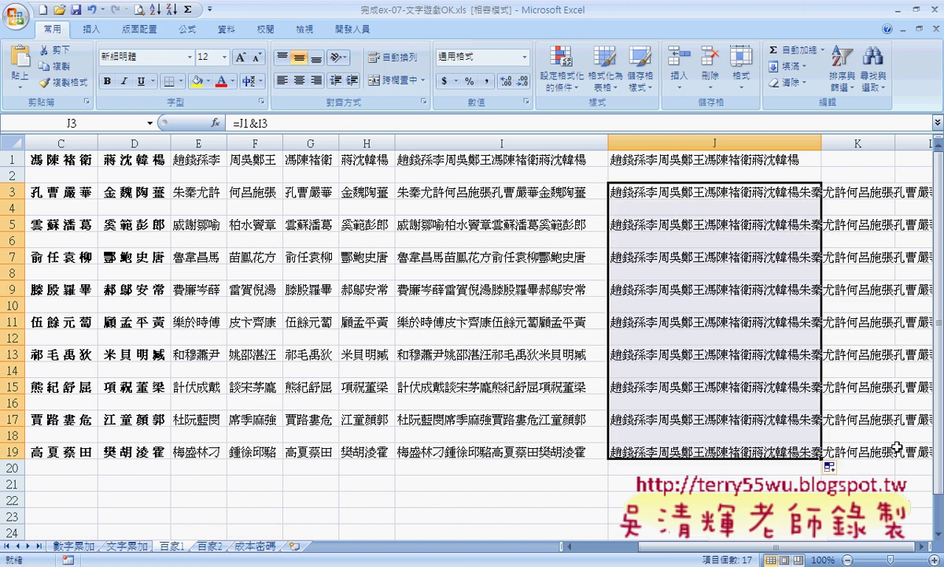
left_click(756, 451)
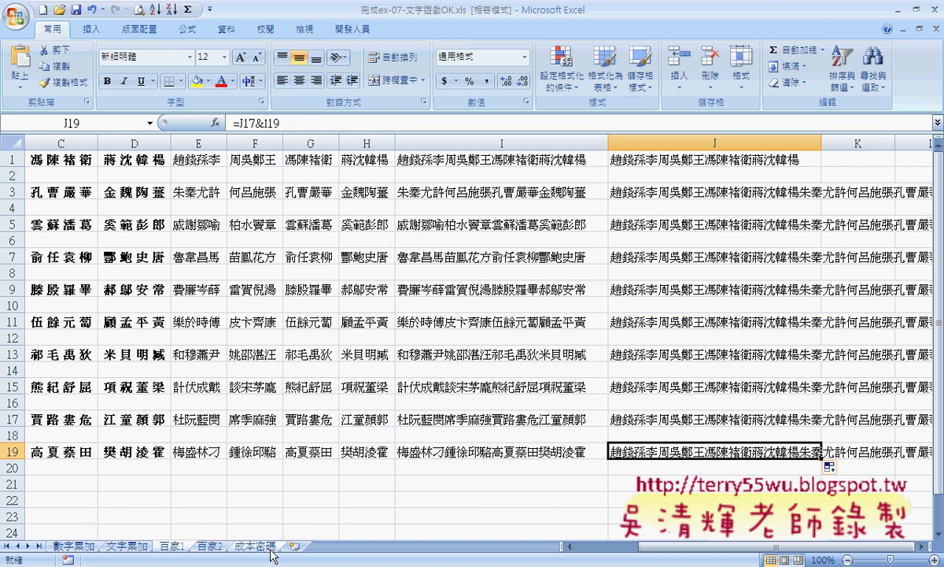
Step: On sheet 百家2, give row 1 a 列高 of 80 so A1's name string fits
left_click(211, 551)
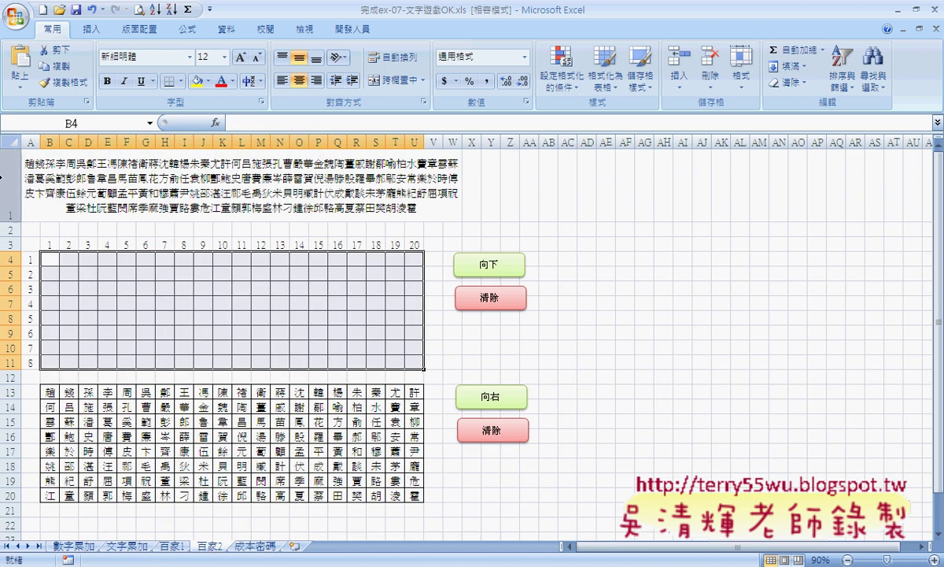
left_click(8, 167)
right_click(135, 182)
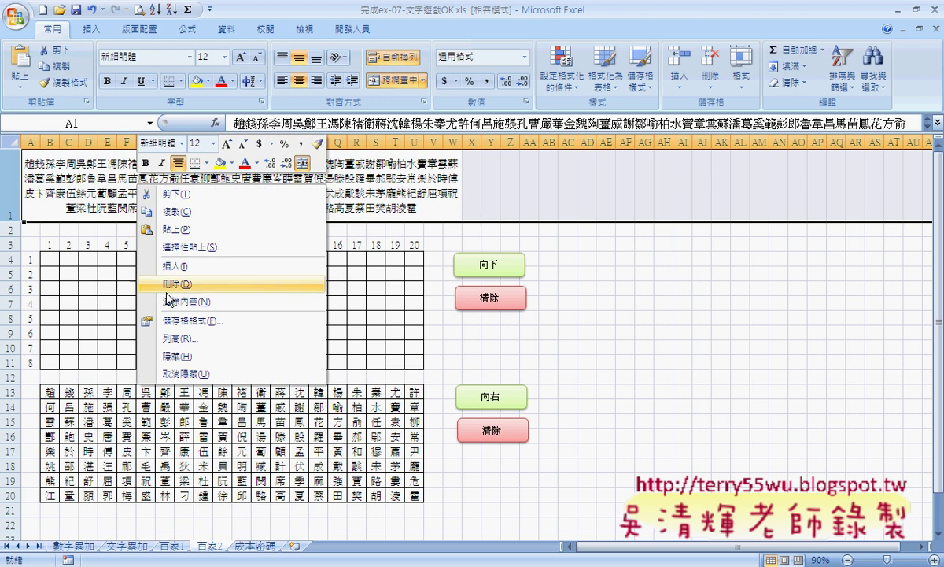
left_click(167, 337)
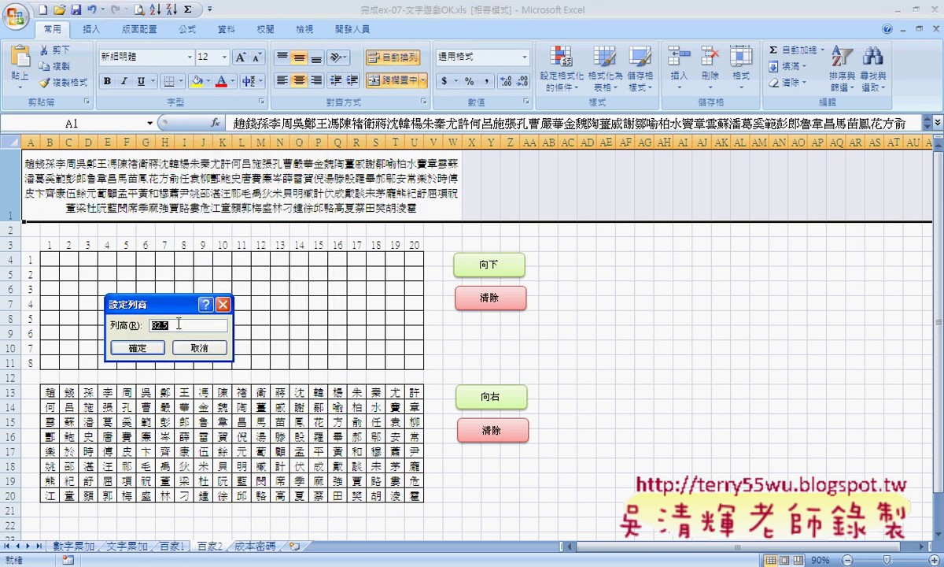
key("Return")
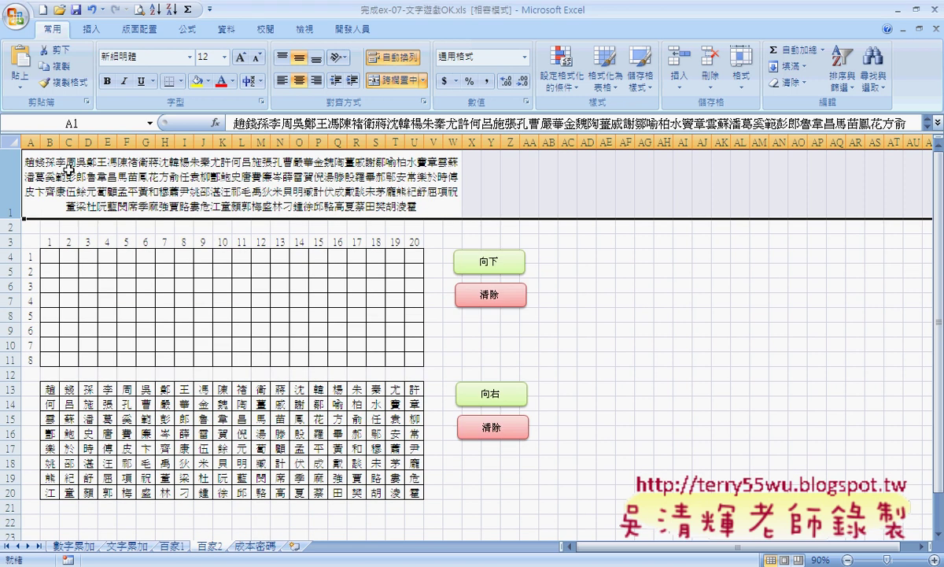
left_click(35, 160)
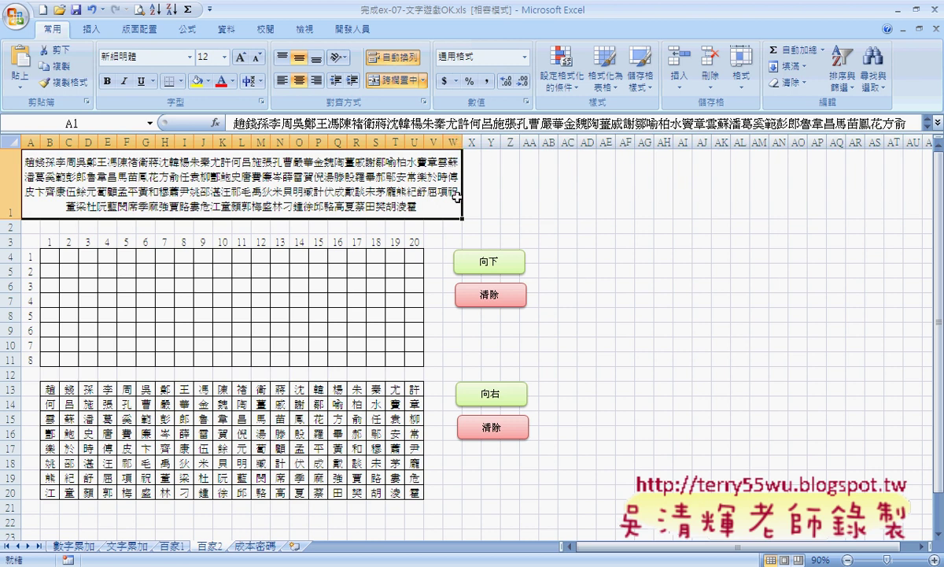
mouse_move(30, 142)
left_mouse_down()
mouse_move(484, 140)
mouse_move(455, 140)
left_mouse_up()
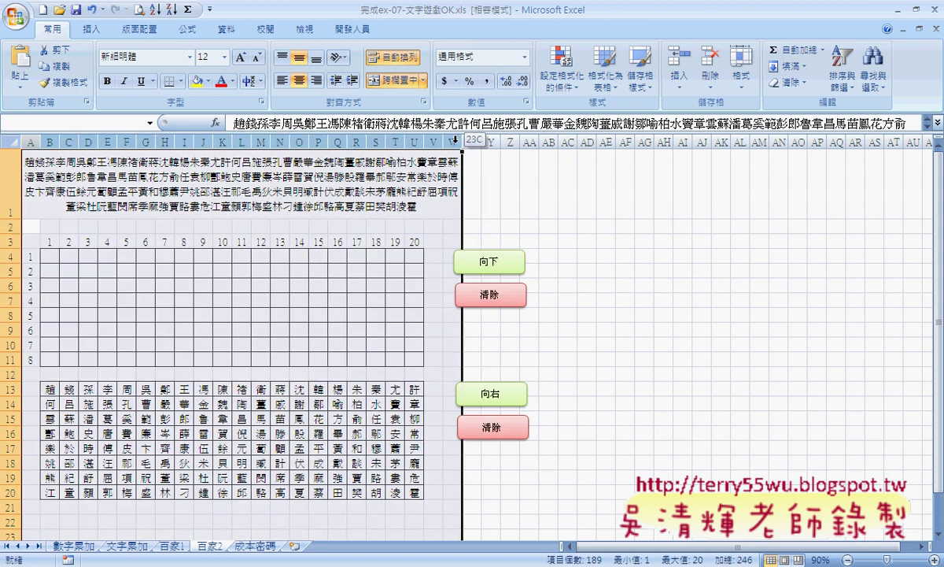
right_click(345, 173)
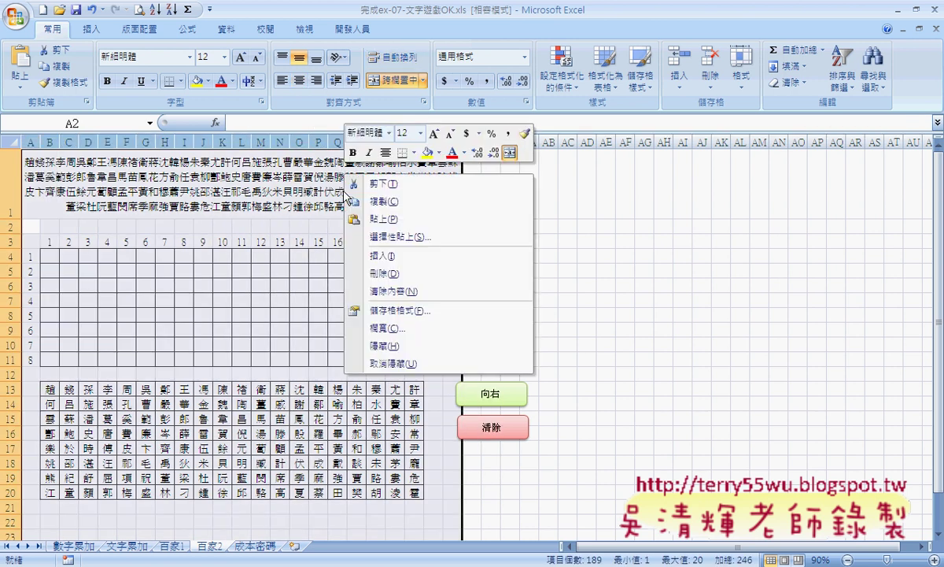
left_click(379, 329)
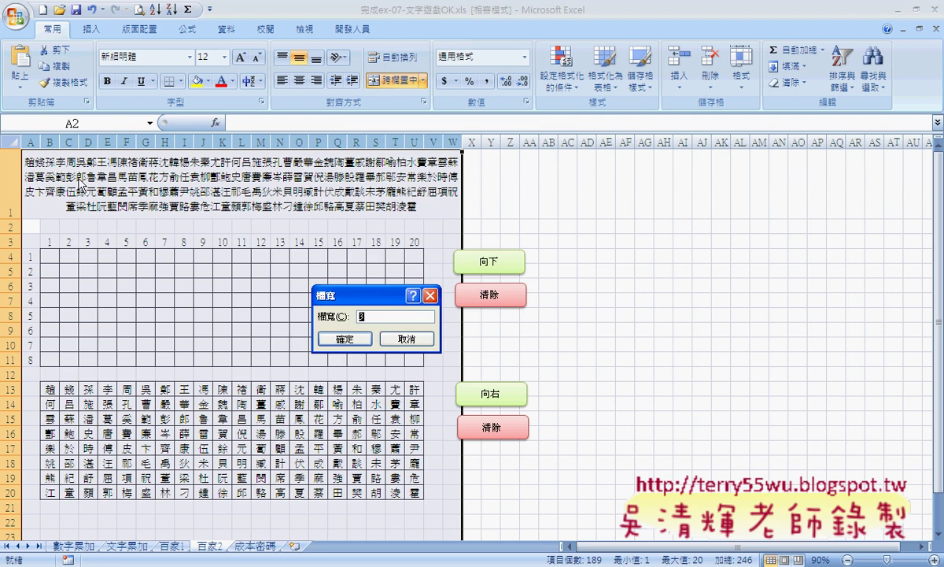
left_click(405, 338)
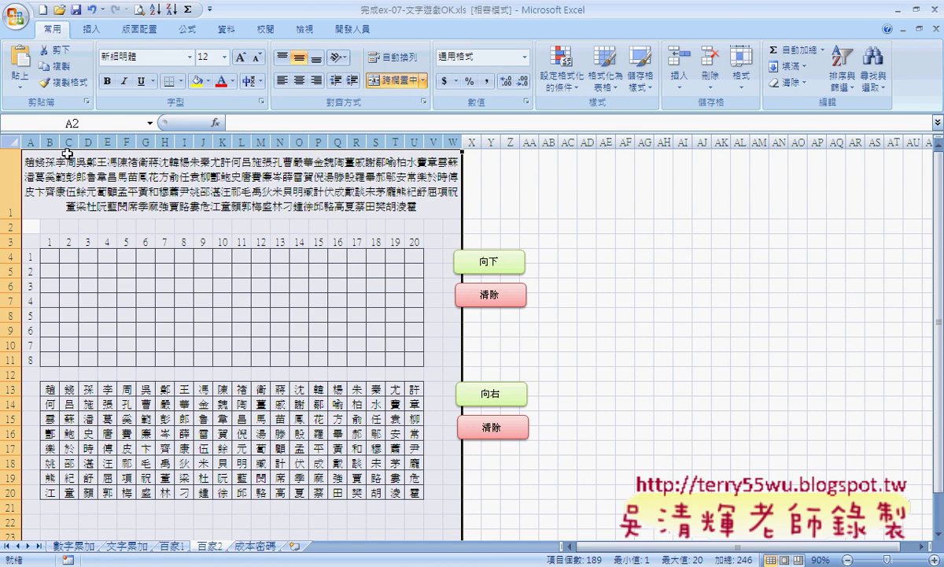
left_click_drag(30, 141, 455, 135)
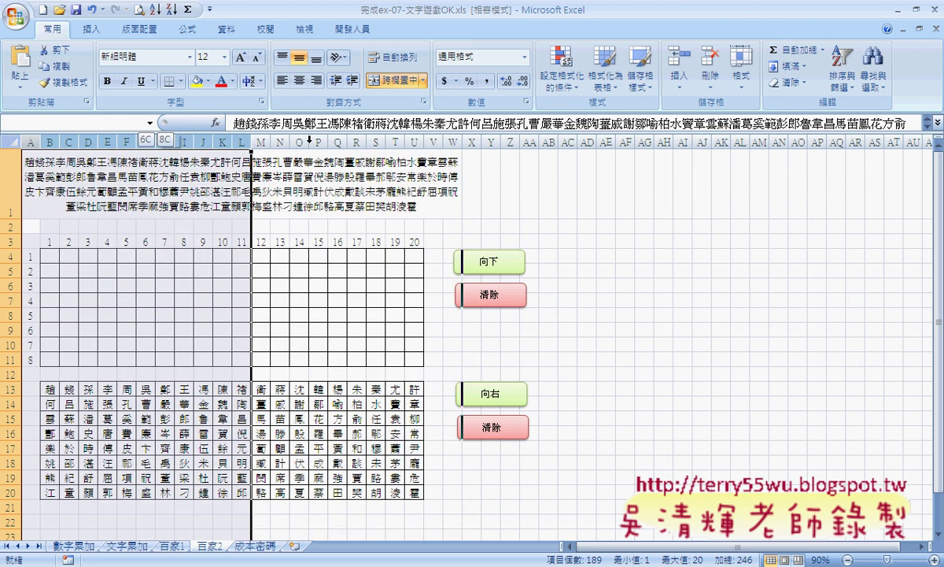
right_click(392, 141)
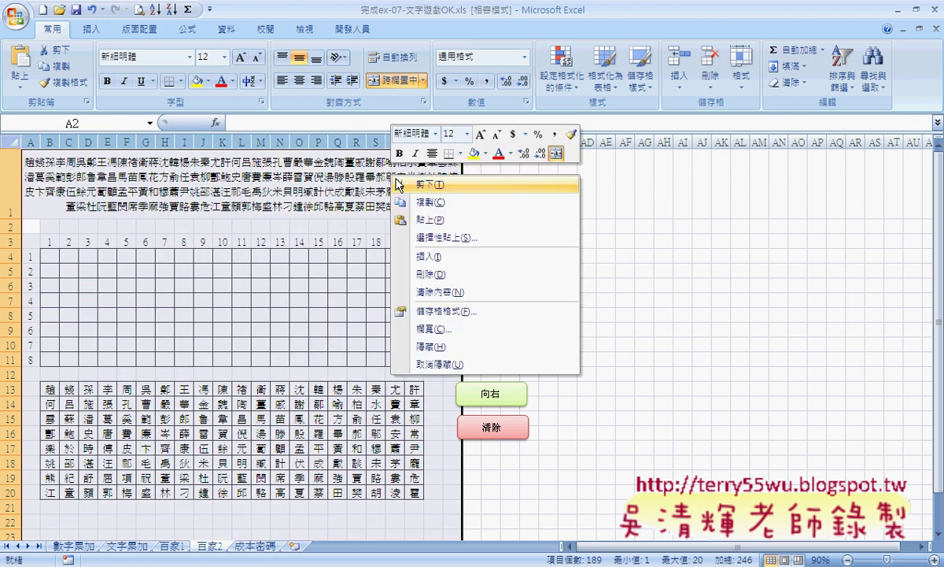
left_click(486, 340)
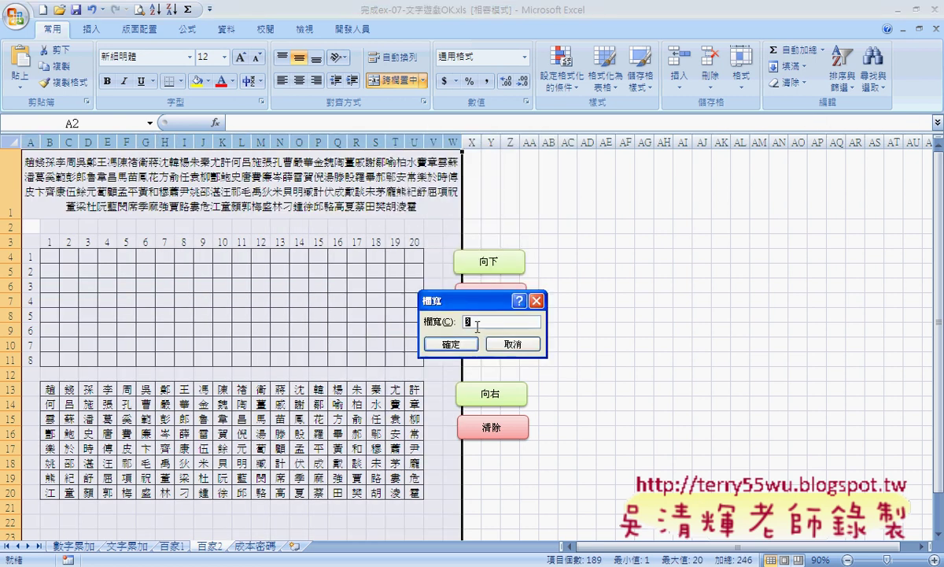
left_click(467, 344)
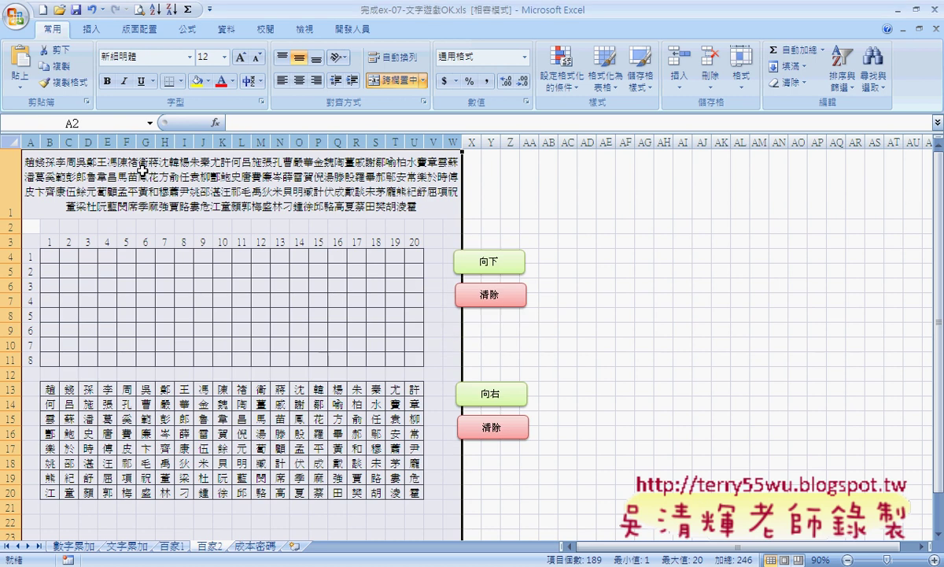
left_click(25, 155)
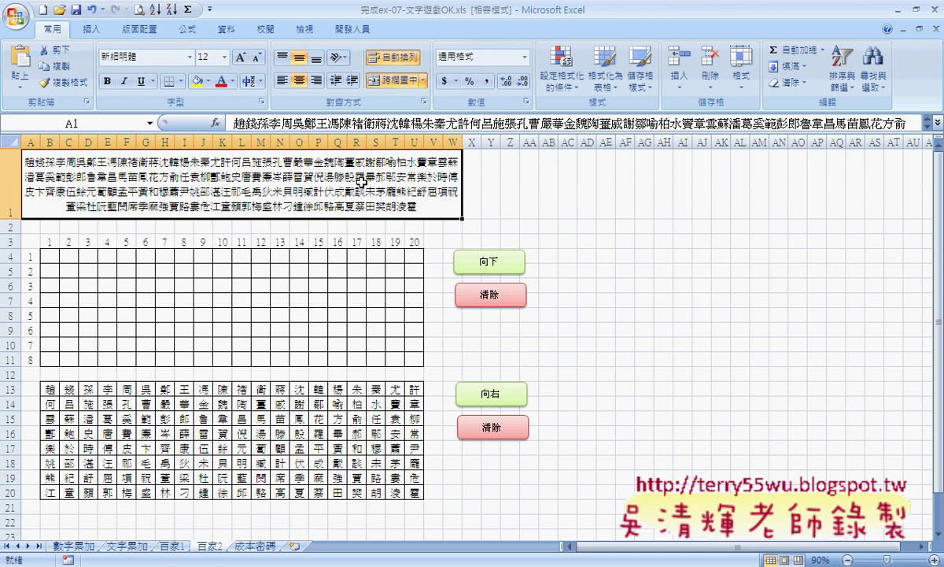
right_click(360, 181)
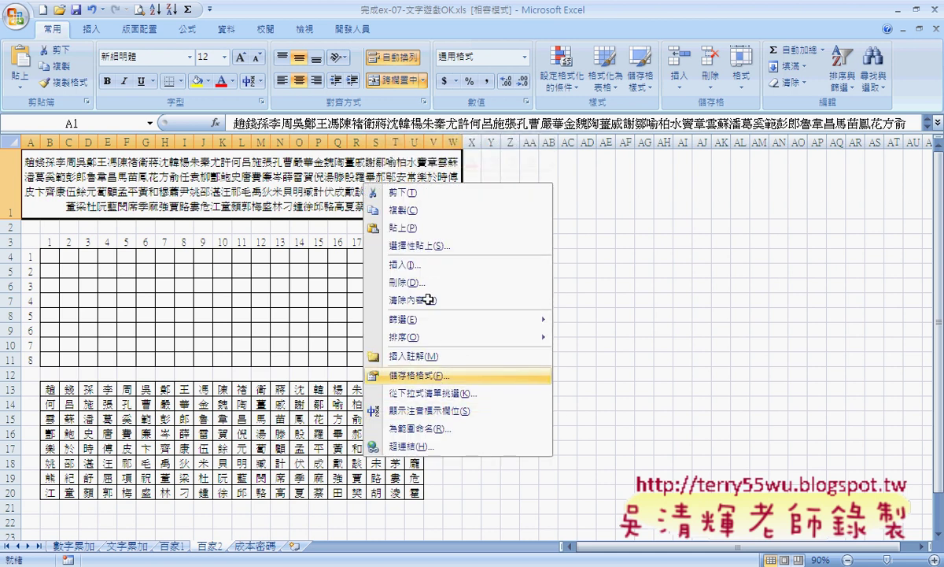
key("Return")
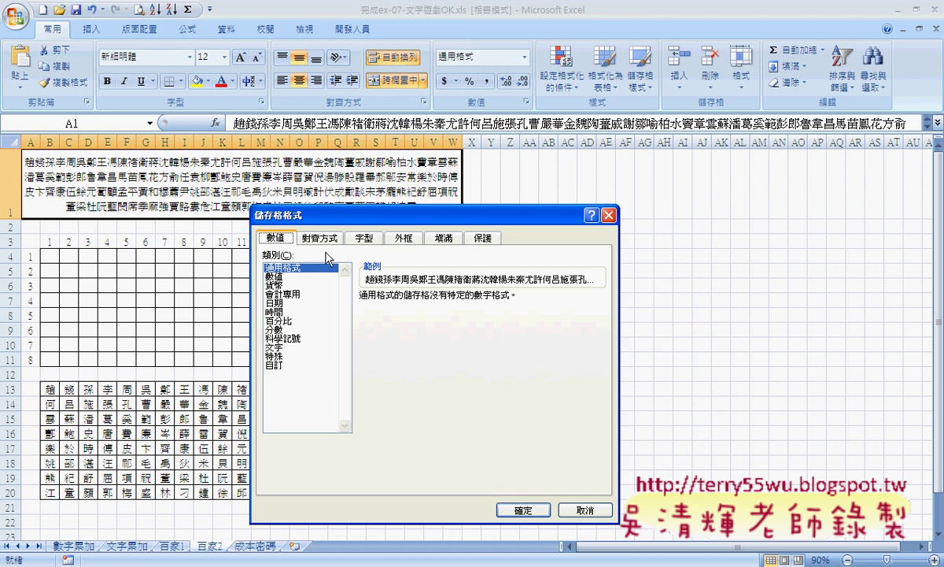
left_click(304, 235)
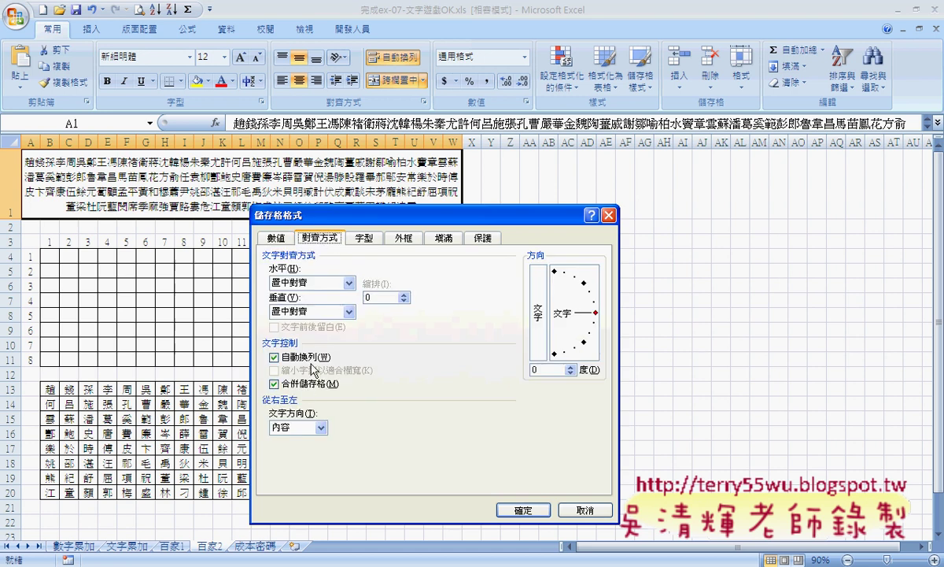
left_click(309, 358)
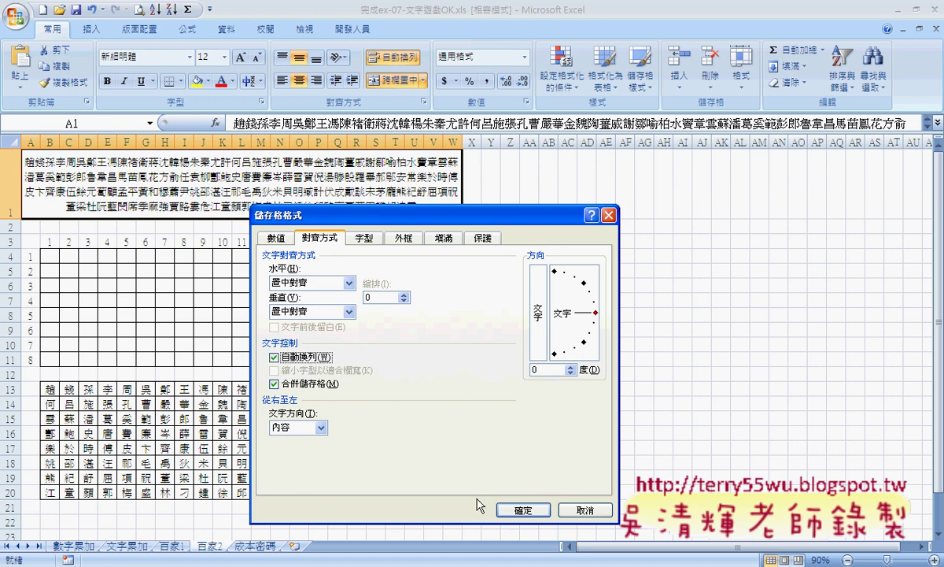
key("Return")
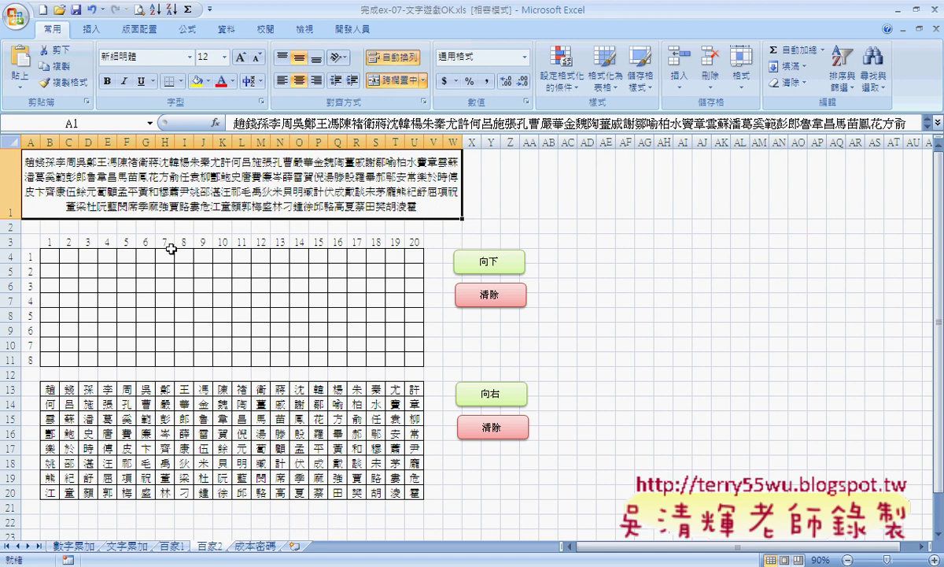
Step: Select the B4:U11 puzzle grid and bring up the Borders style list
mouse_move(49, 256)
left_mouse_down()
mouse_move(49, 316)
mouse_move(410, 363)
left_mouse_up()
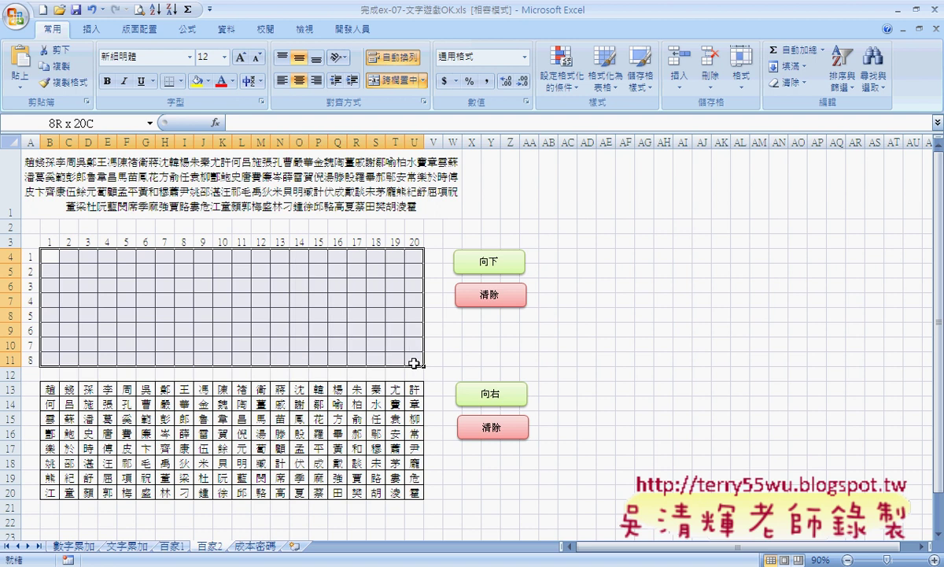
left_click_drag(49, 388, 415, 489)
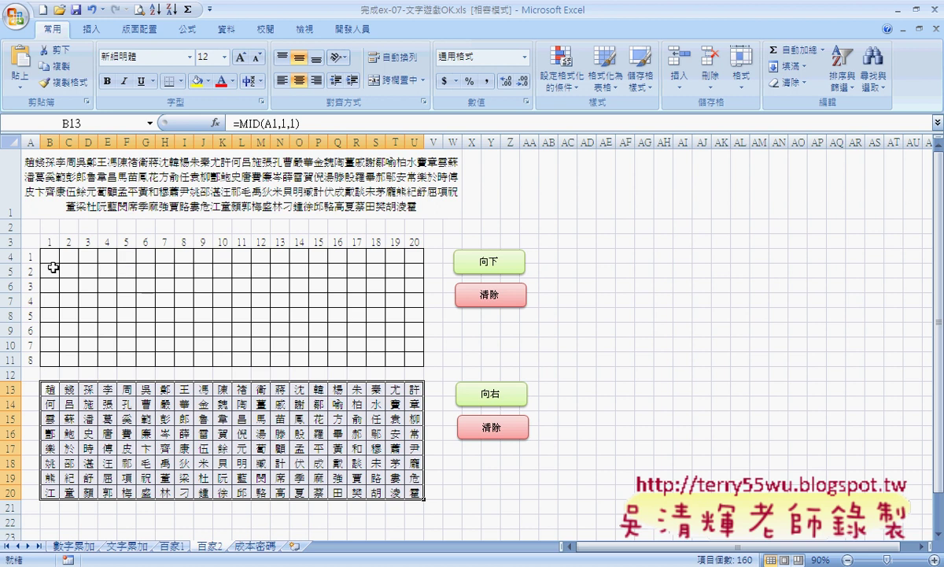
left_click_drag(49, 257, 412, 354)
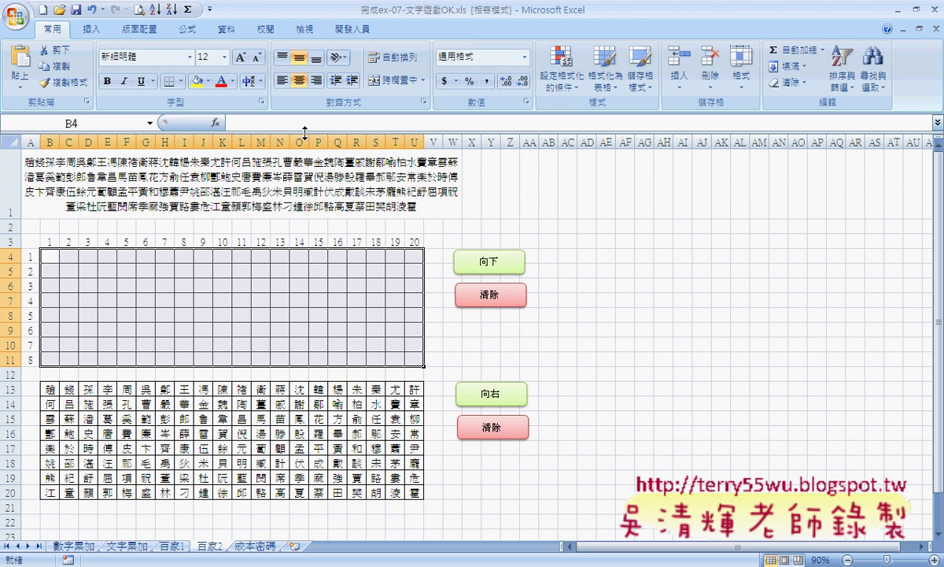
left_click(181, 81)
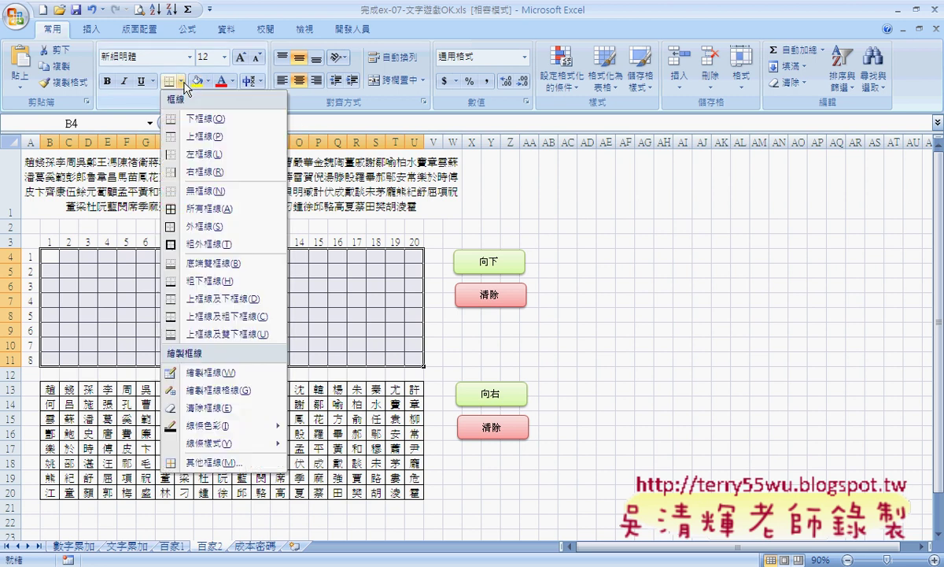